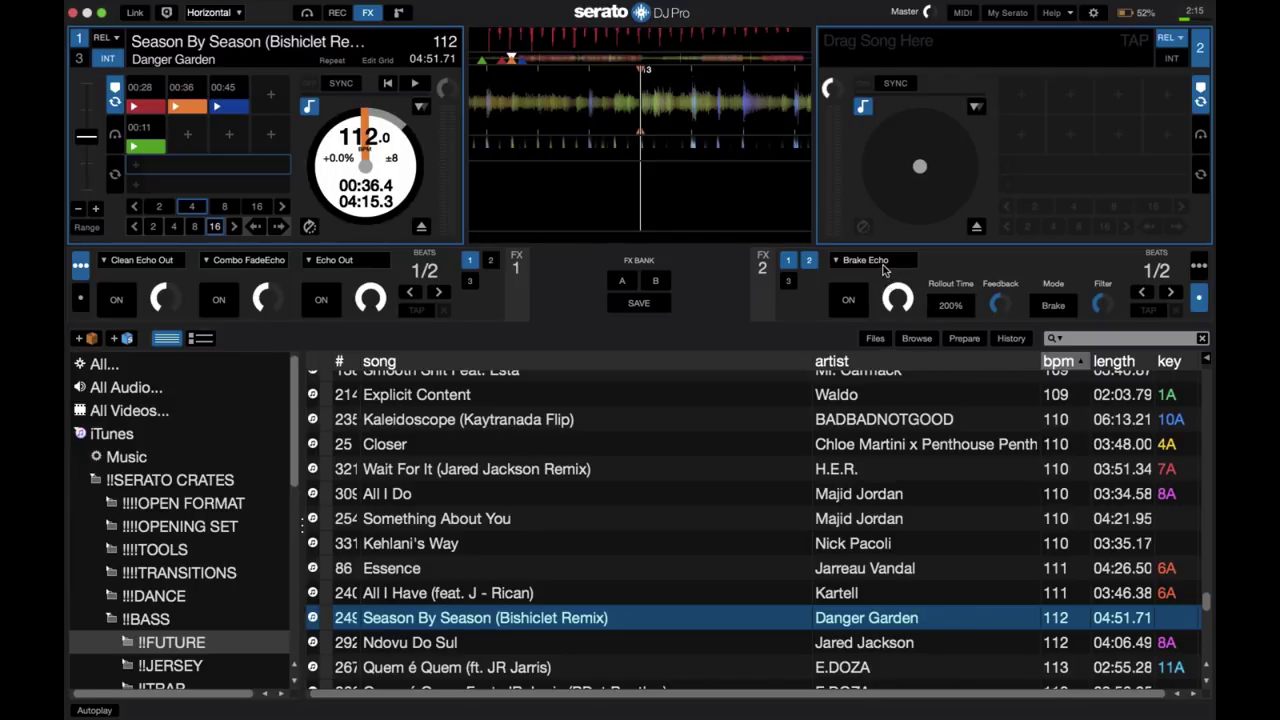
Set the Brake Echo effect's mode to Fade
left_click(1053, 306)
Audition Echo Out on deck 1 by playing the track, switching the effect on and off repeatedly, and returning to the 00:36 cue point
key("w")
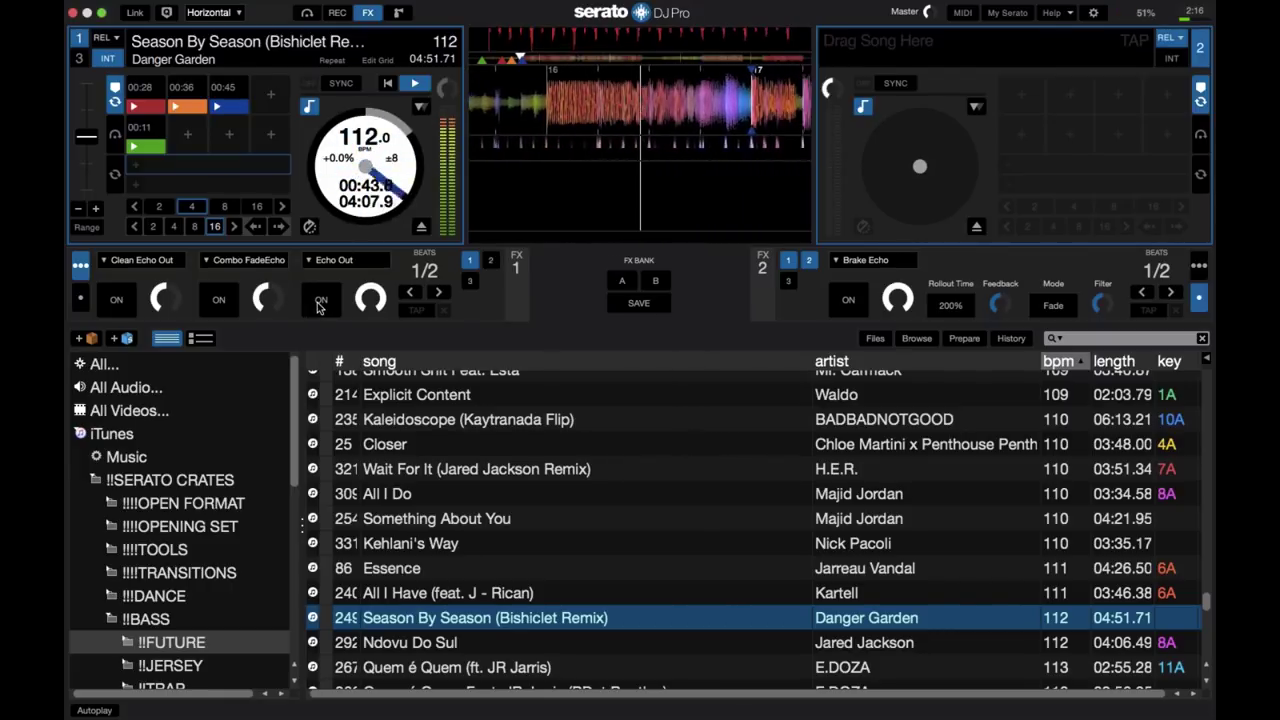
left_click(320, 302)
left_click(321, 302)
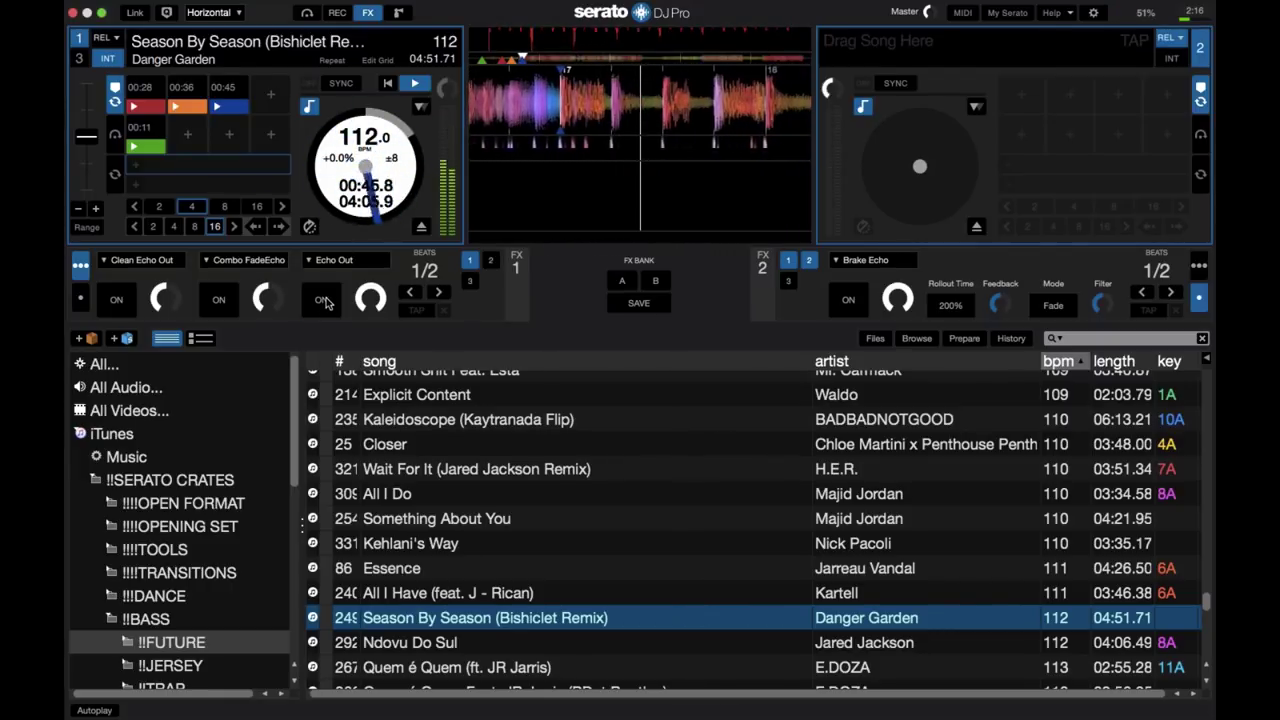
left_click(322, 302)
left_click(322, 302)
left_click(322, 302)
left_click(322, 302)
left_click(323, 302)
left_click(323, 302)
left_click(323, 302)
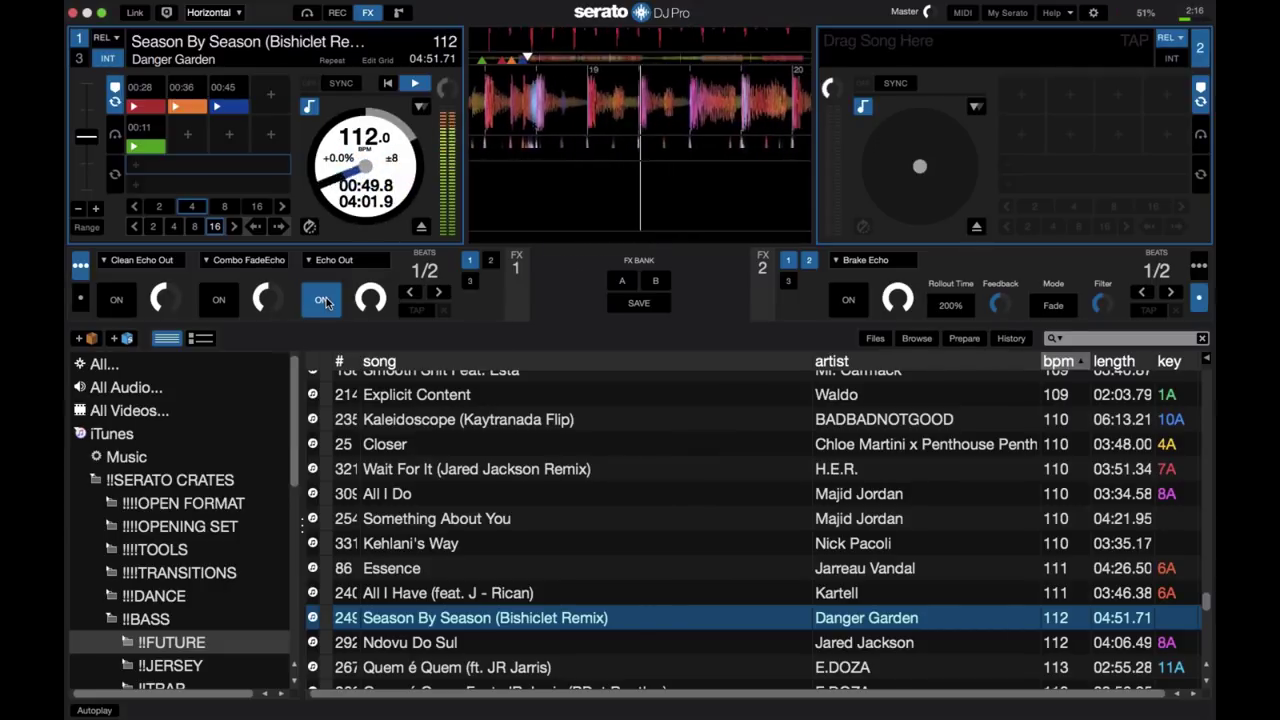
left_click(324, 302)
left_click(324, 302)
left_click(324, 302)
left_click(324, 302)
left_click(326, 302)
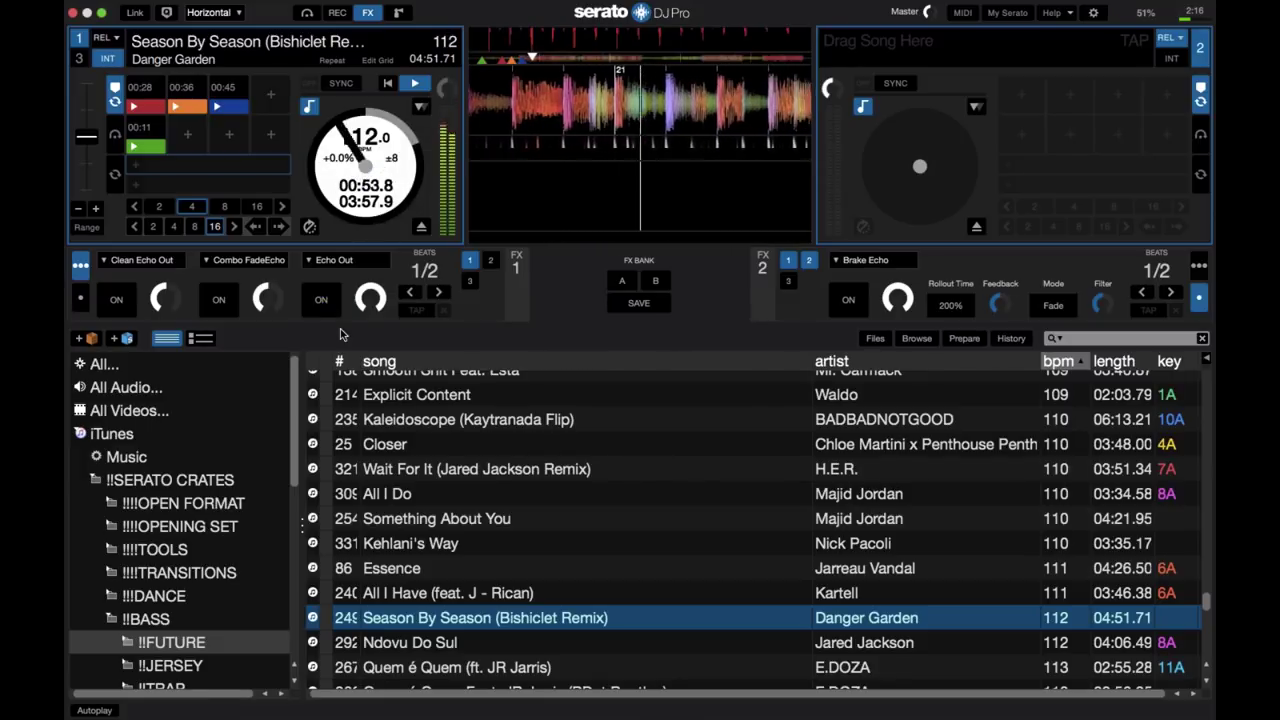
left_click(323, 302)
left_click(323, 302)
left_click(323, 302)
left_click(323, 302)
left_click(322, 302)
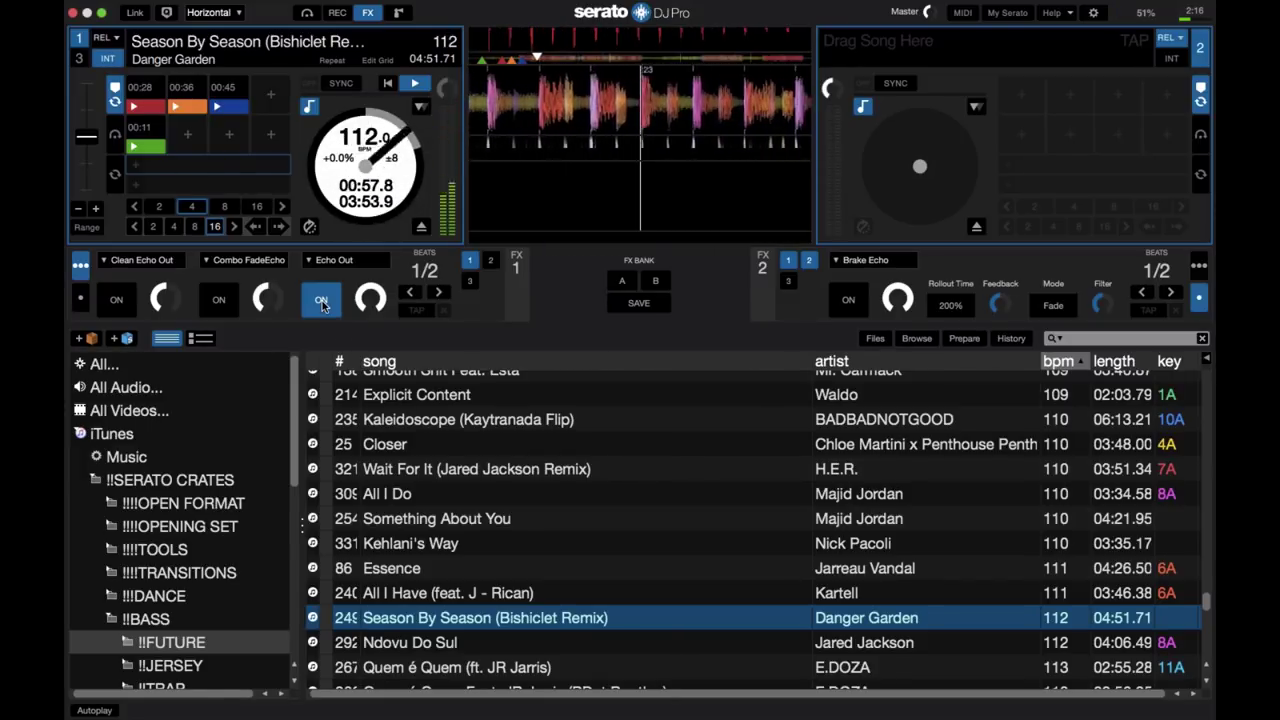
key("2")
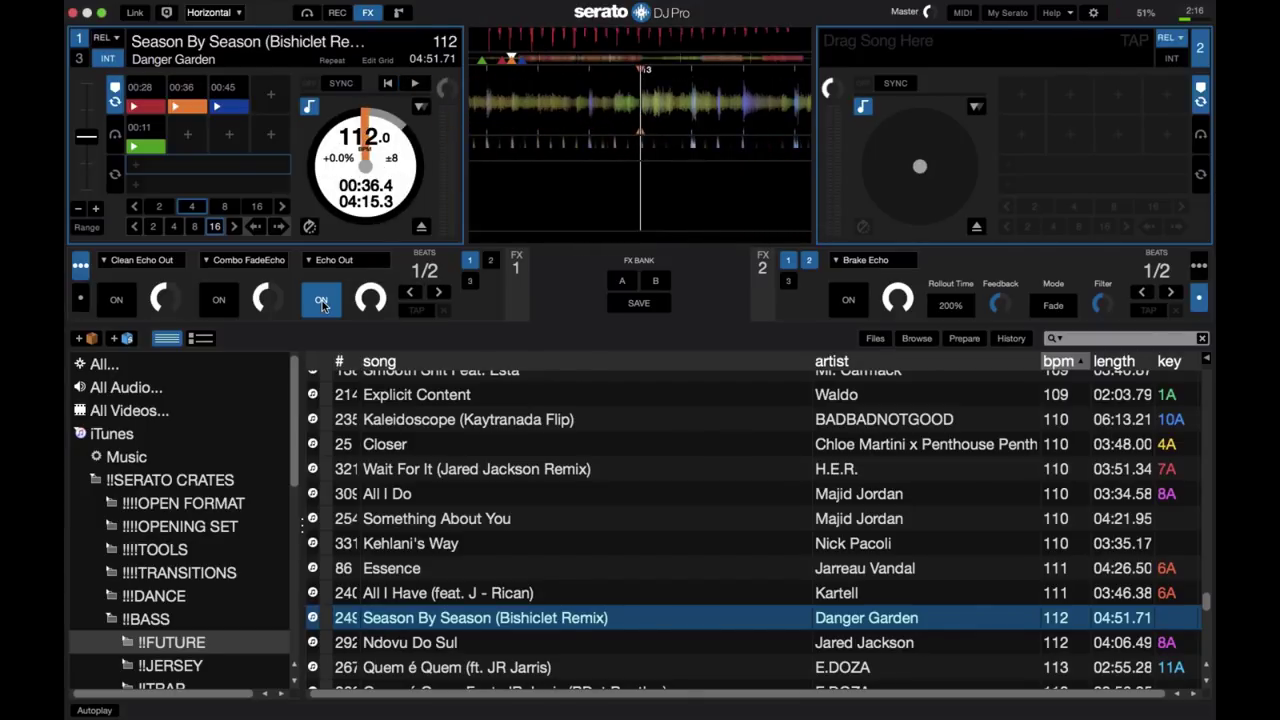
left_click(322, 302)
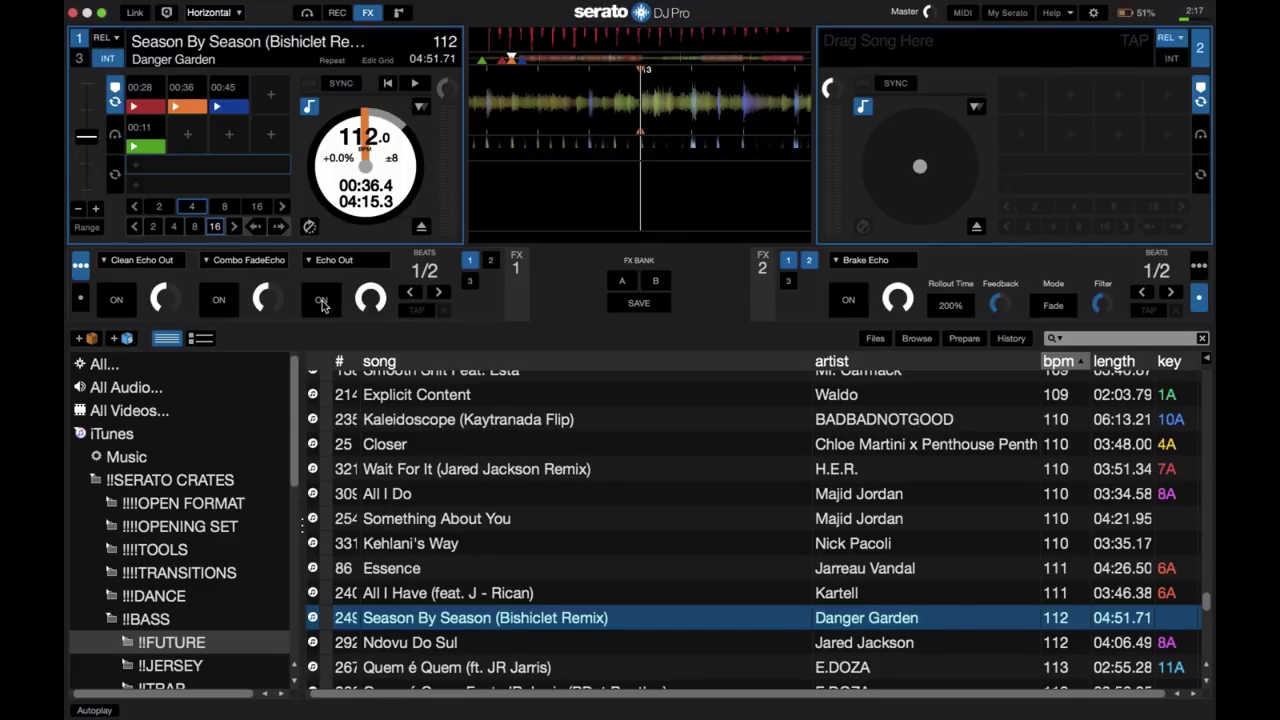
Audition Combo FadeEcho on deck 1 by playing from the 00:36 cue, toggling the effect several times, and returning to that cue
key("space")
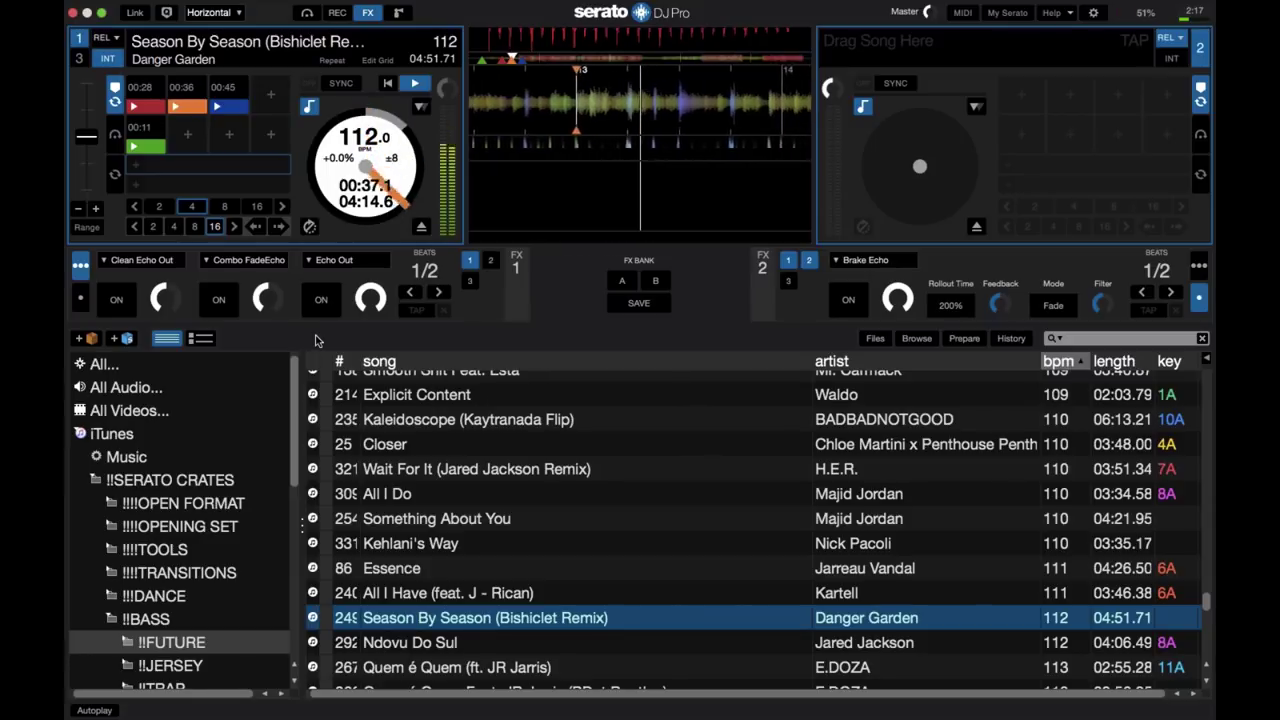
left_click(219, 300)
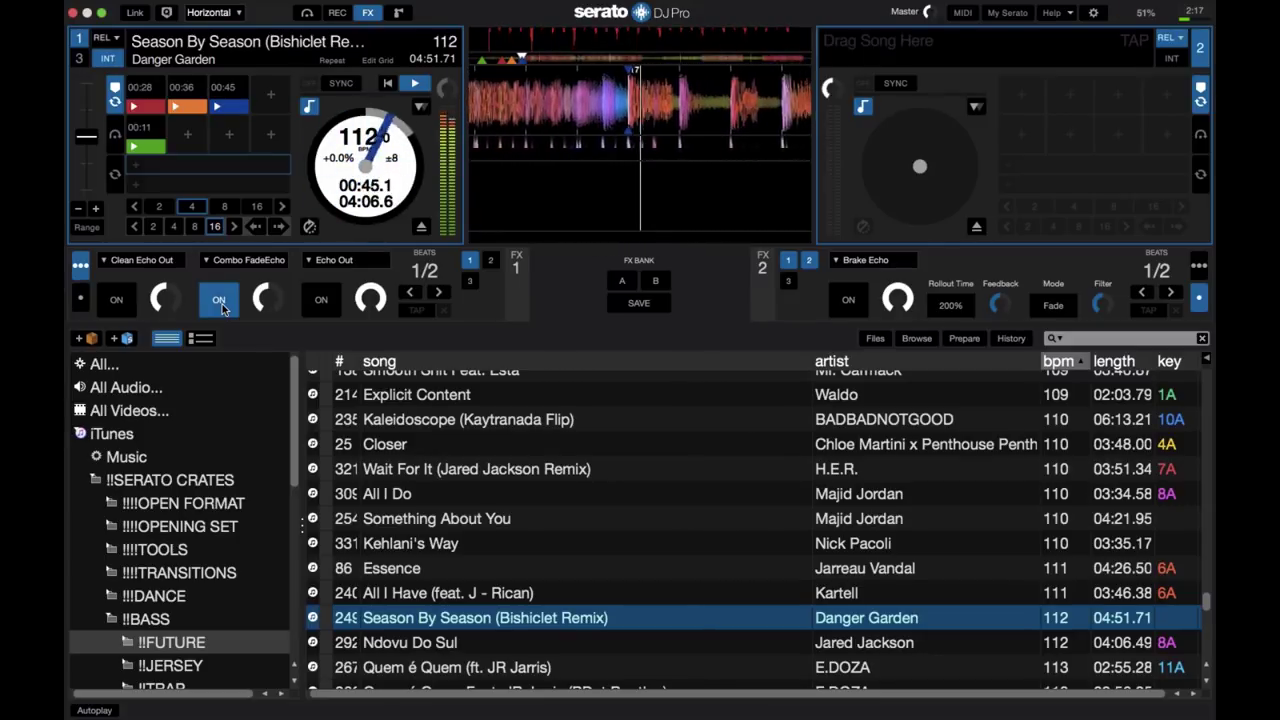
left_click(219, 300)
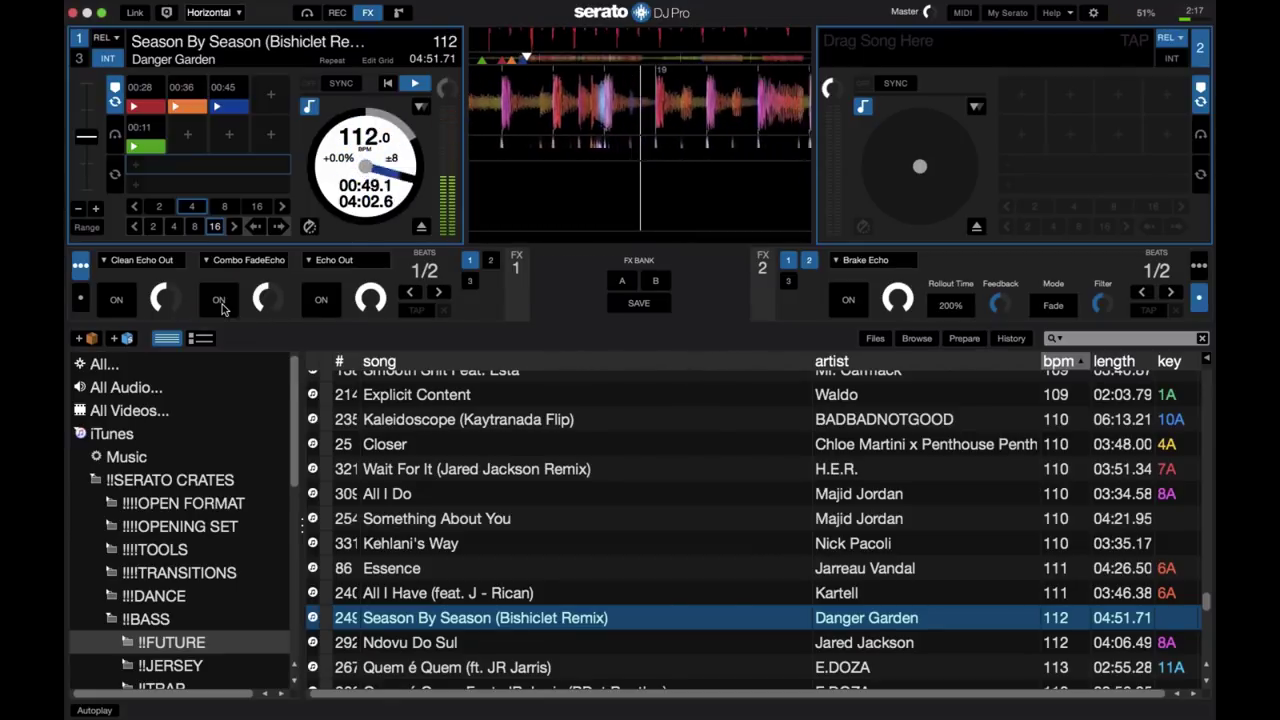
left_click(219, 300)
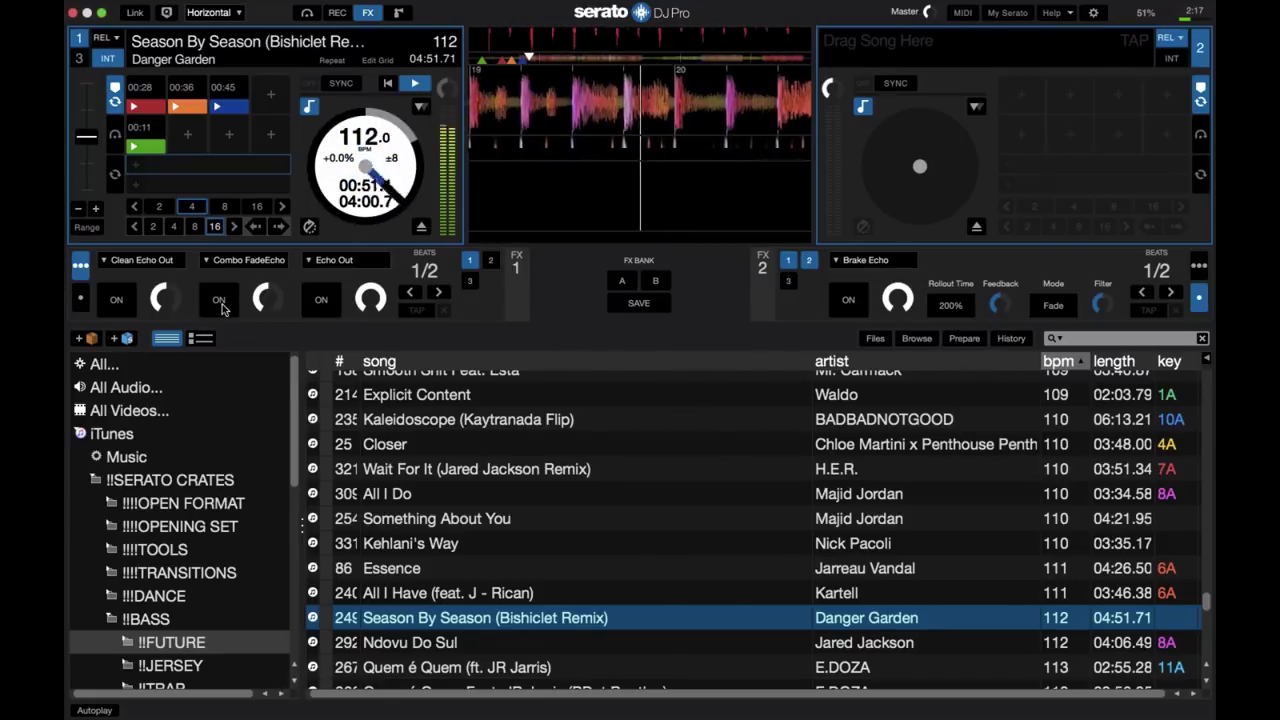
left_click(219, 300)
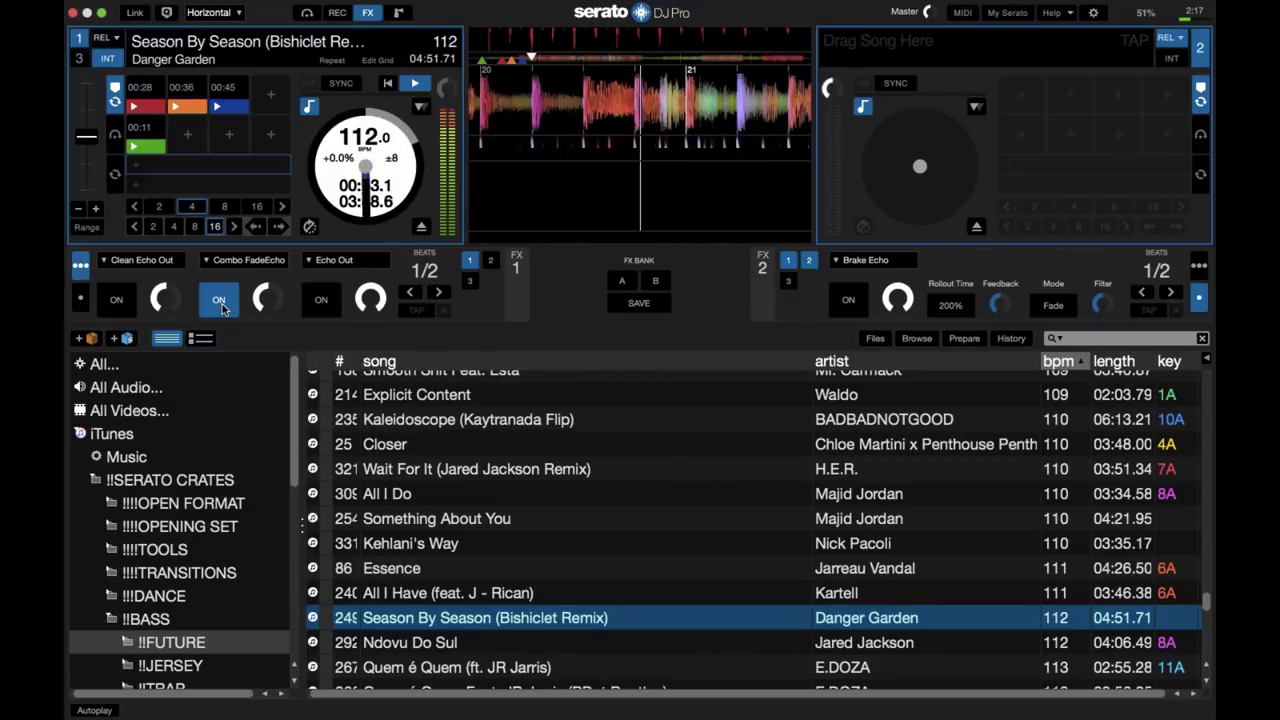
left_click(219, 300)
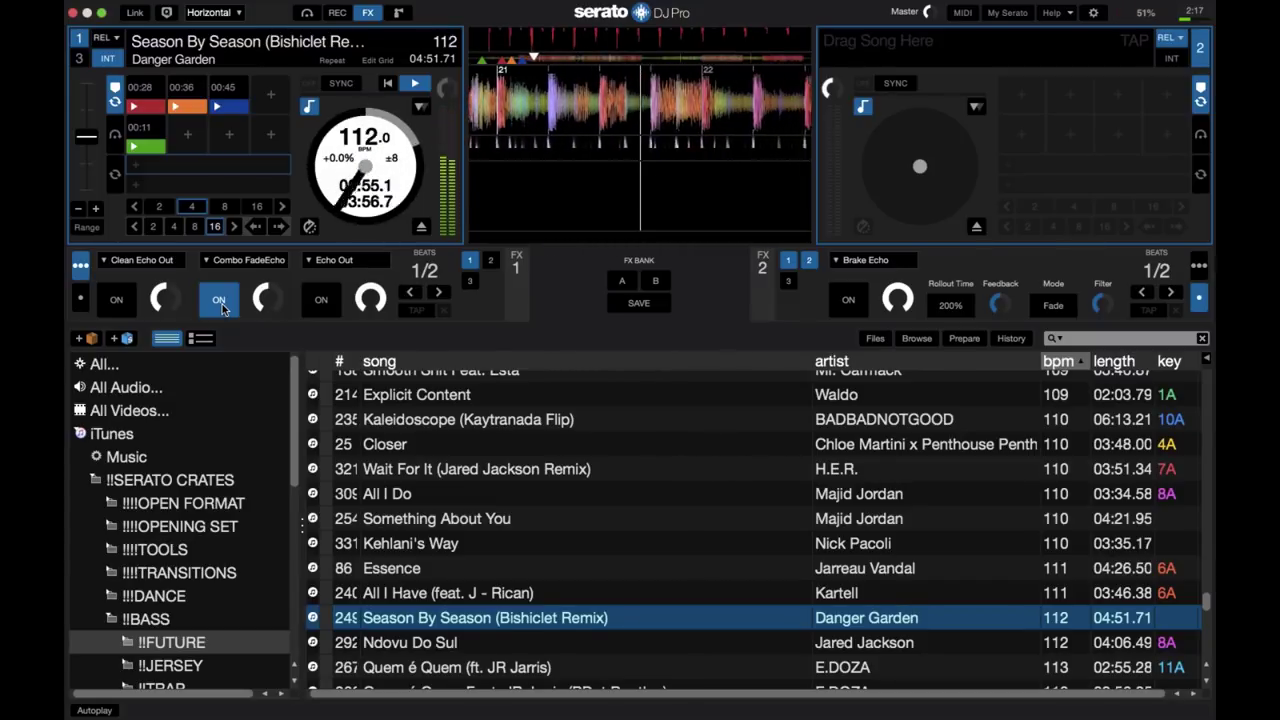
left_click(219, 300)
key("2")
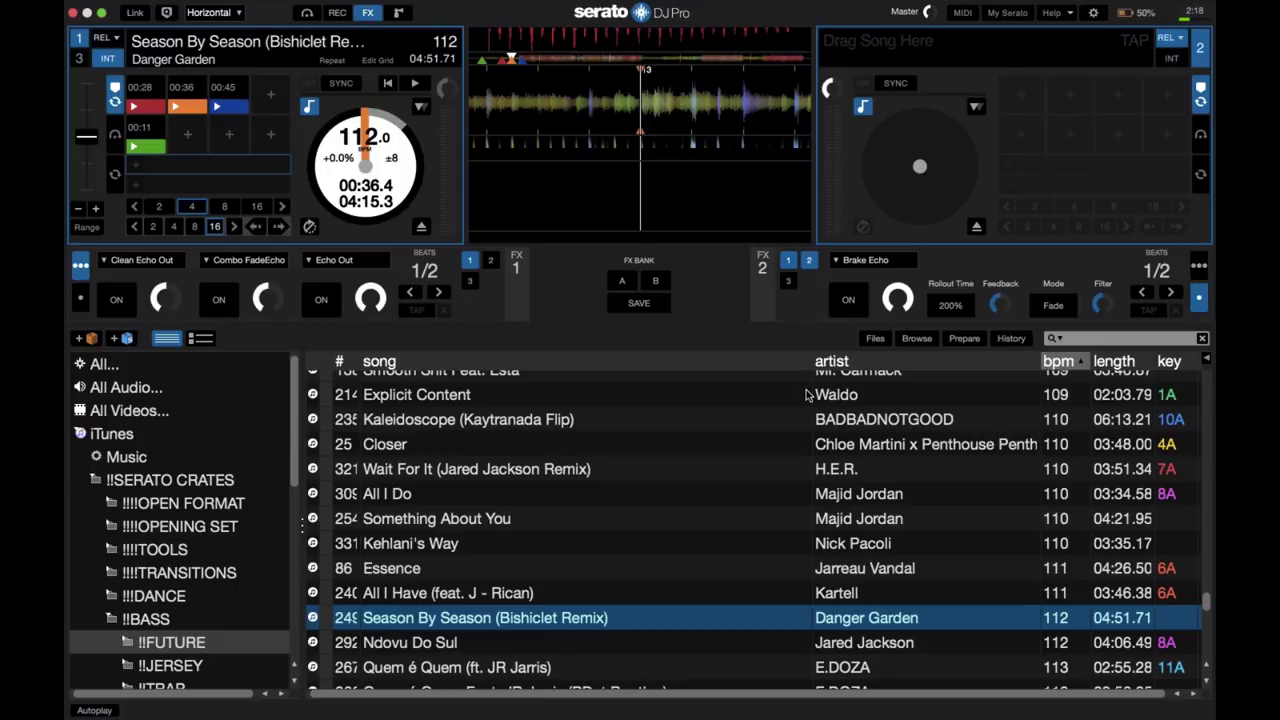
Audition Brake Echo in Fade mode by playing deck 1, toggling the effect repeatedly, and returning to the 00:36 cue point
key("w")
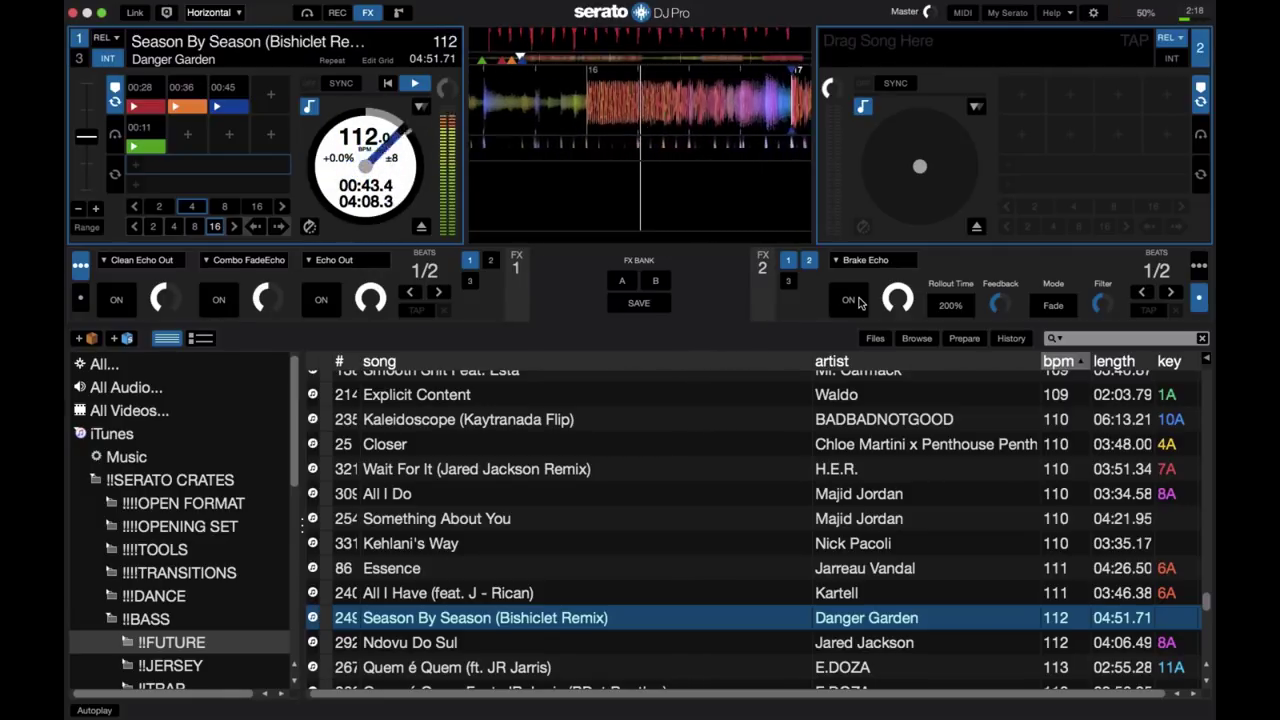
left_click(849, 300)
left_click(849, 300)
left_click(849, 300)
left_click(856, 304)
left_click(856, 304)
left_click(856, 304)
left_click(856, 304)
left_click(856, 304)
left_click(856, 304)
left_click(856, 304)
left_click(856, 304)
left_click(856, 304)
left_click(856, 304)
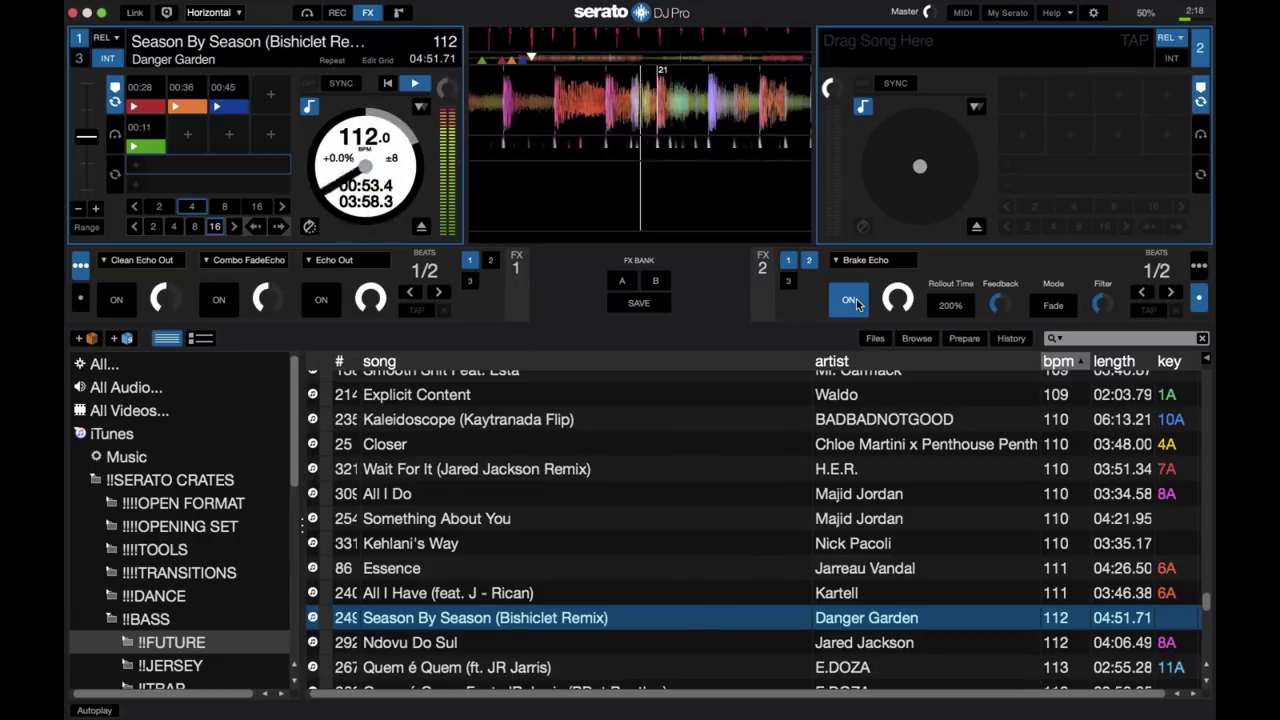
left_click(856, 304)
left_click(856, 304)
left_click(856, 304)
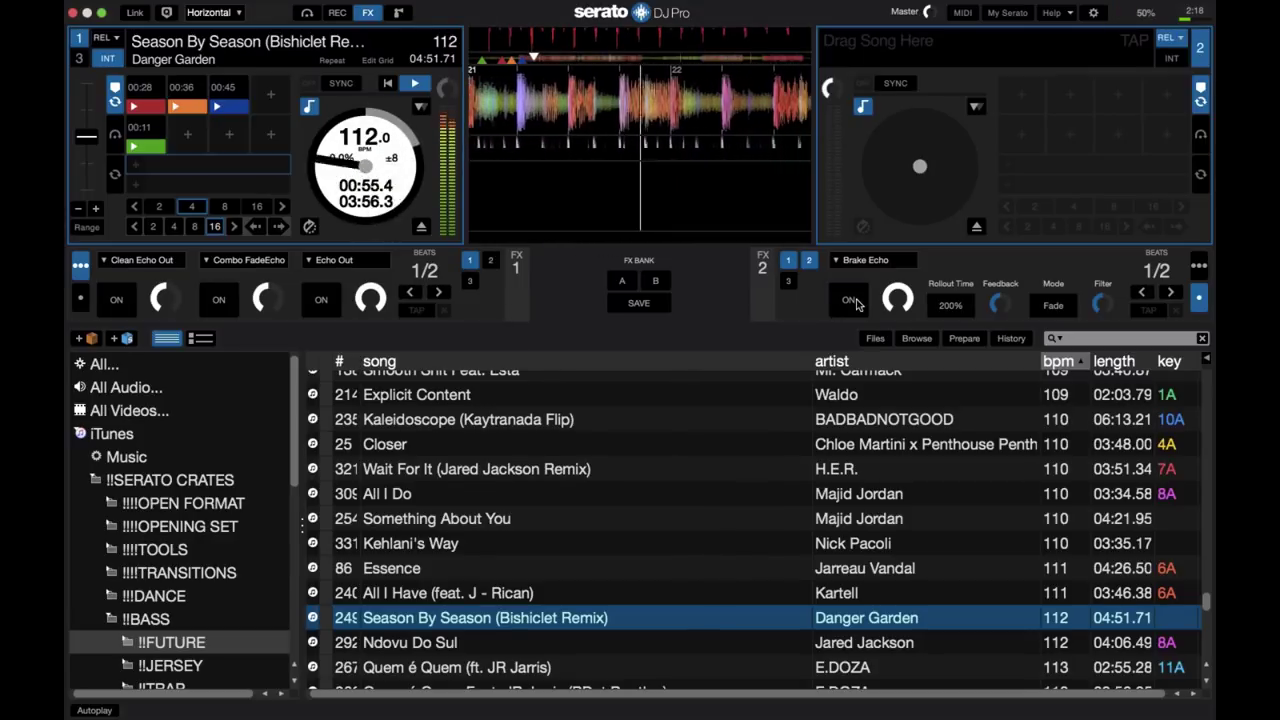
left_click(856, 304)
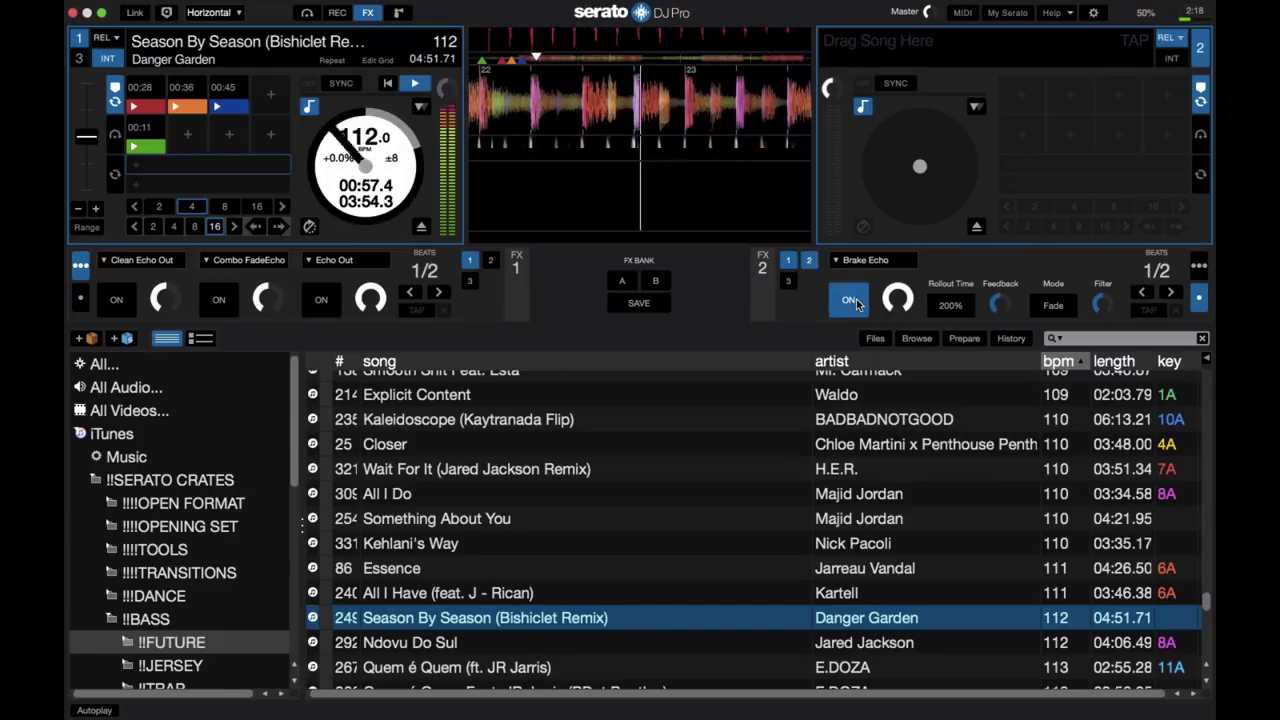
left_click(856, 304)
left_click(856, 304)
left_click(856, 304)
left_click(856, 304)
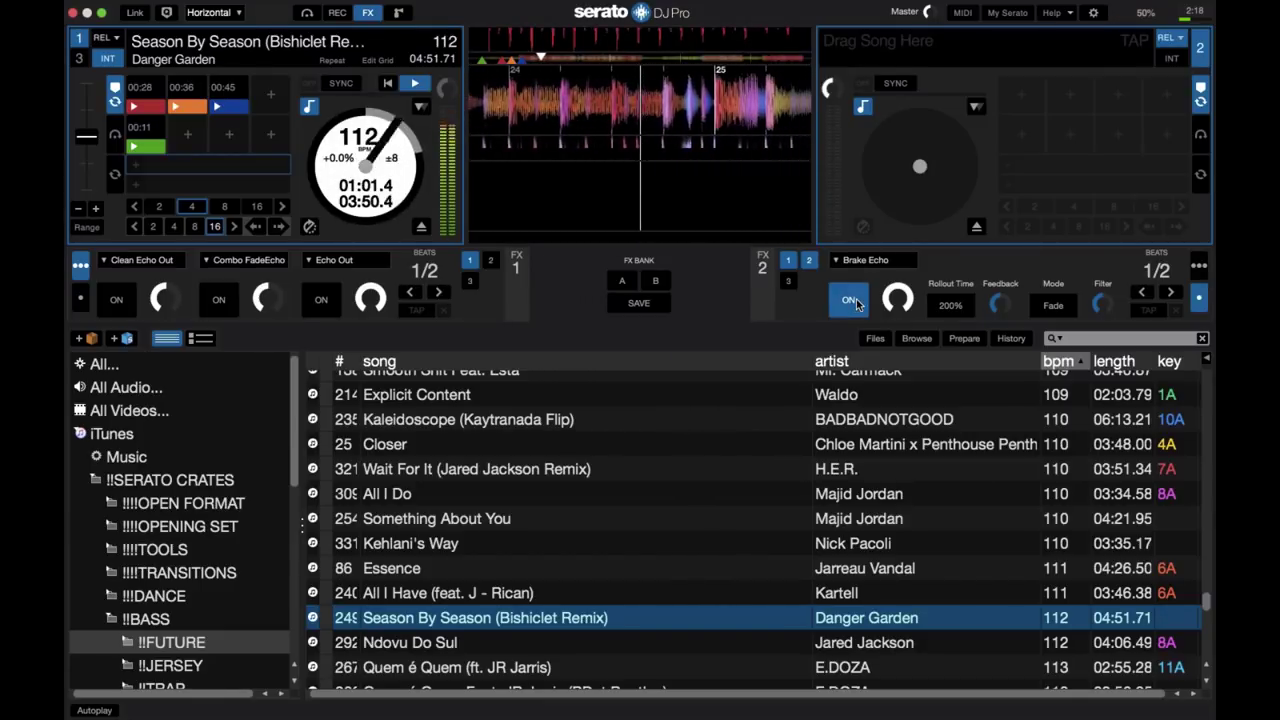
left_click(856, 304)
key("2")
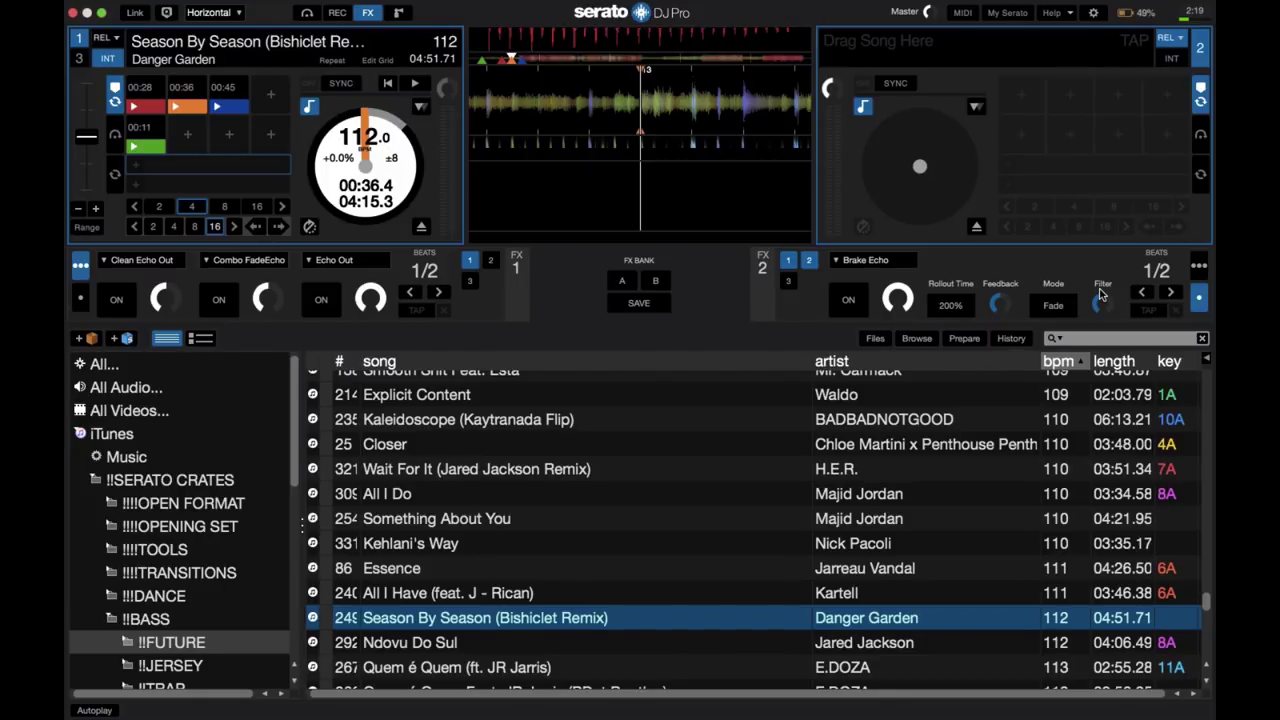
Audition Clean Echo Out on deck 1 by playing from the 00:36 cue, toggling the effect repeatedly, and returning to that cue
key("space")
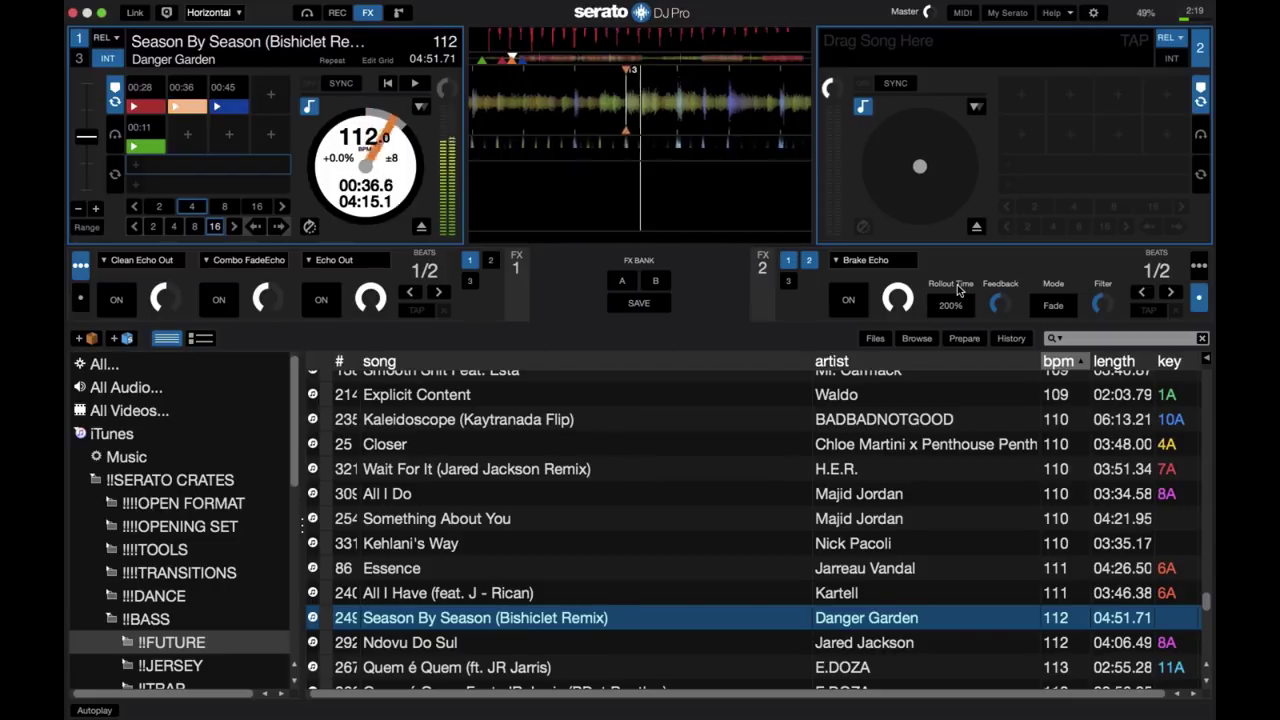
left_click(117, 302)
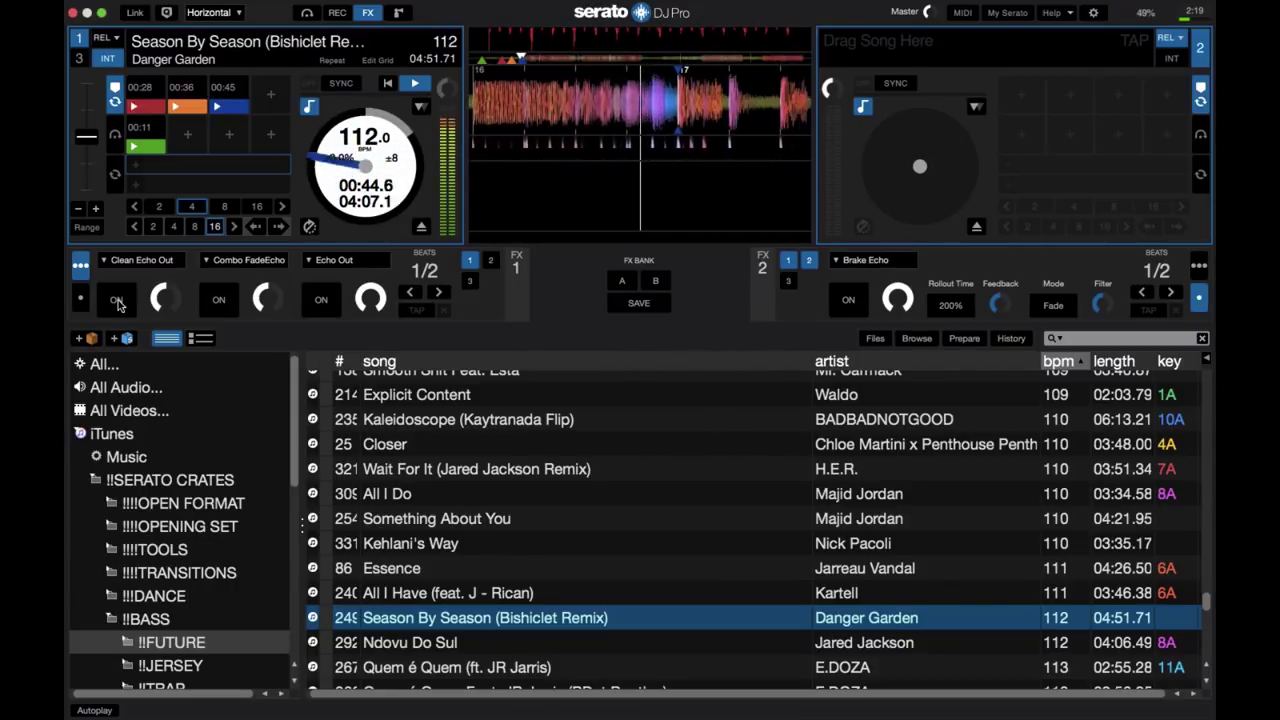
left_click(117, 302)
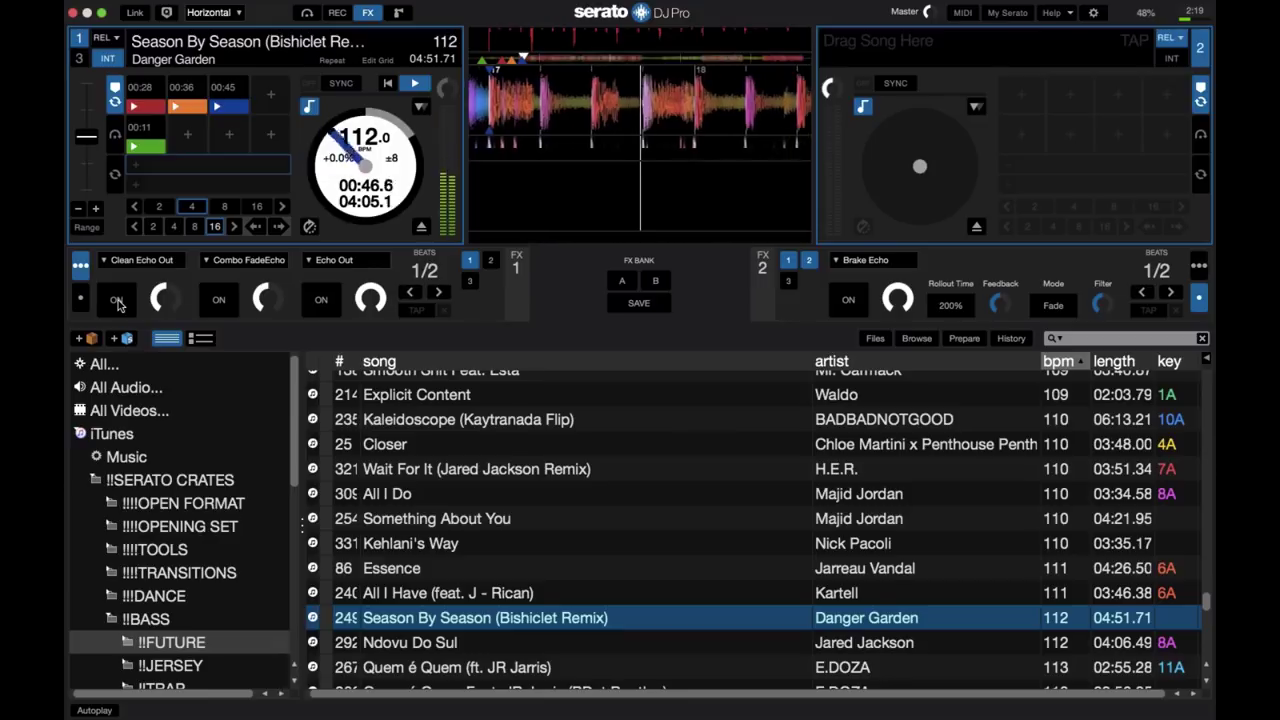
left_click(117, 302)
left_click(117, 302)
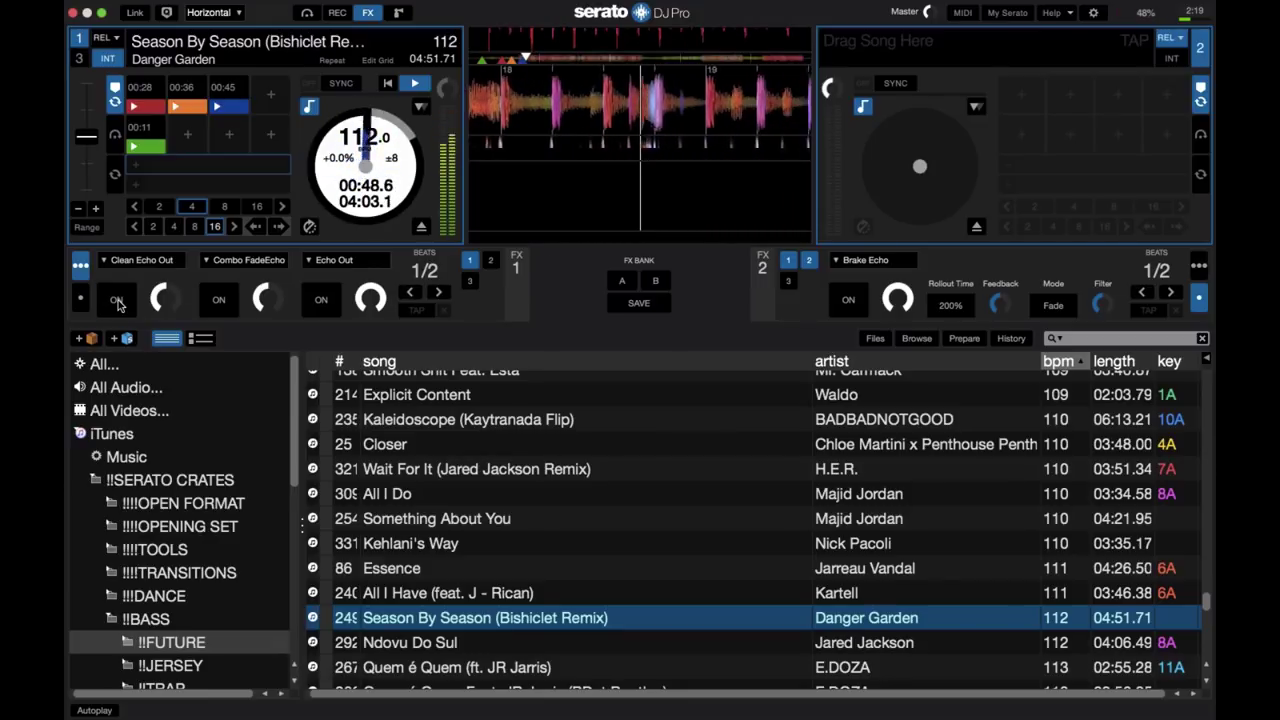
left_click(117, 302)
left_click(117, 302)
left_click(117, 302)
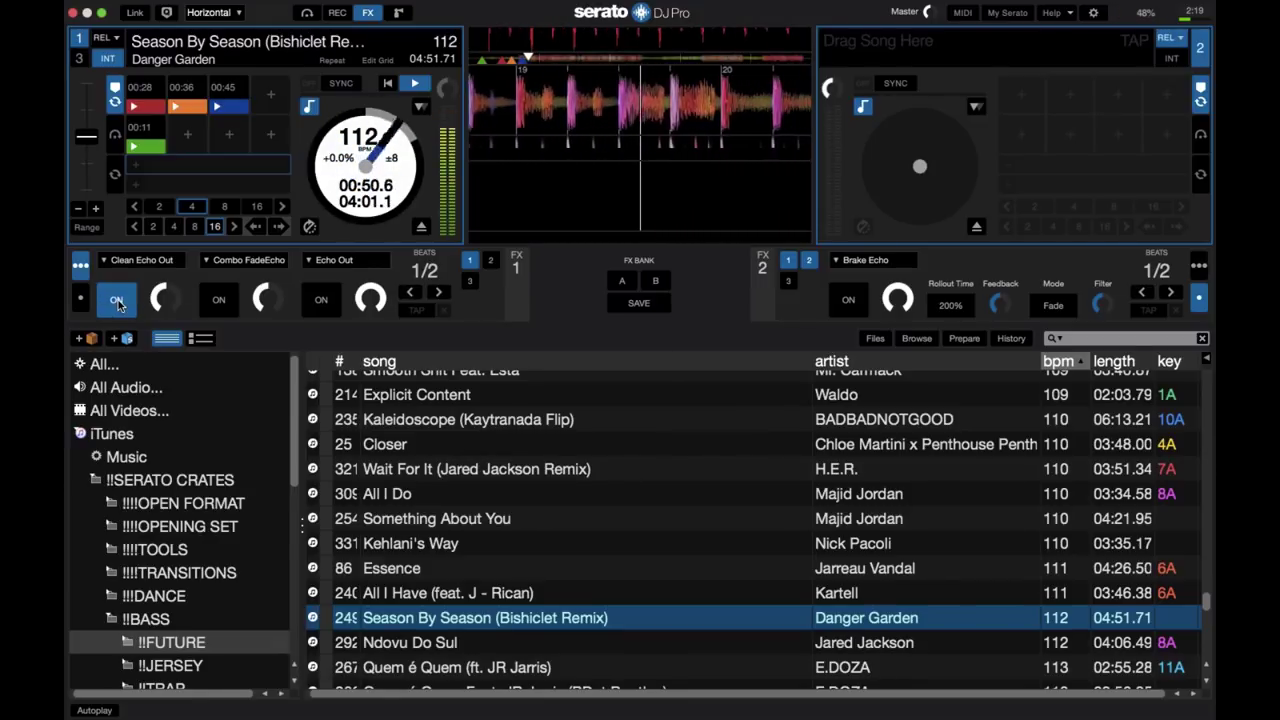
left_click(117, 302)
left_click(117, 302)
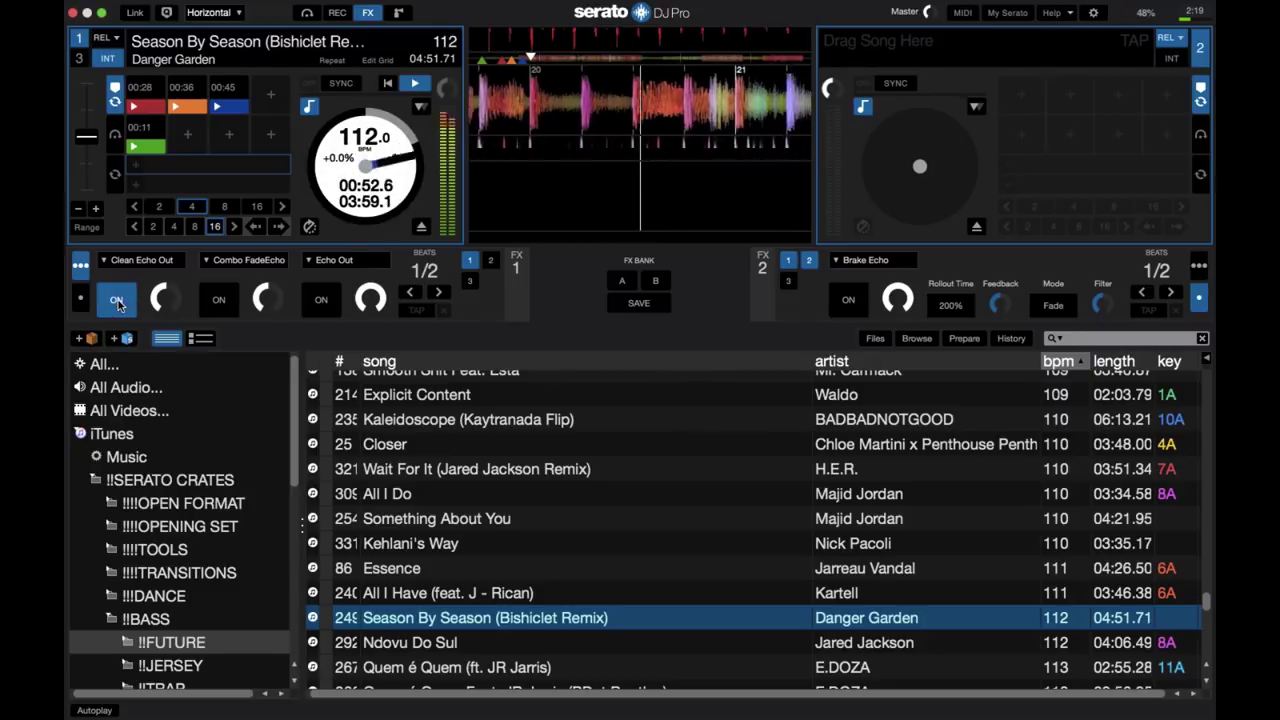
left_click(117, 302)
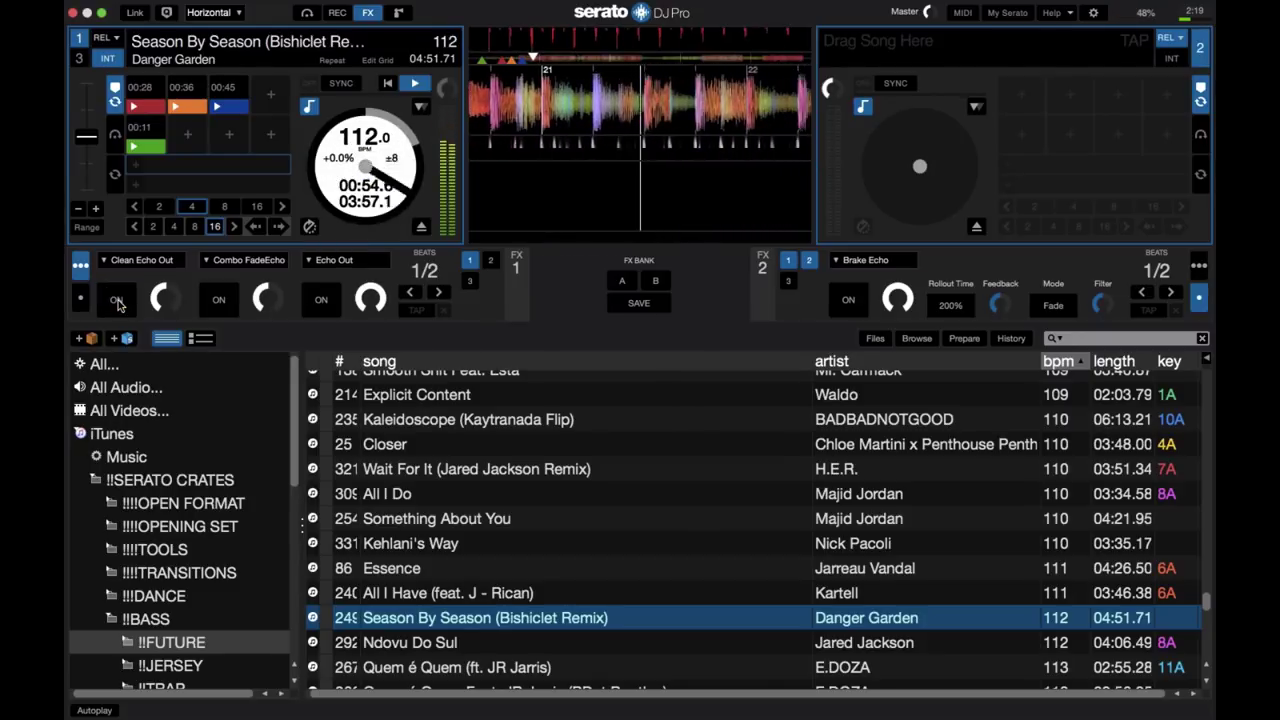
left_click(117, 302)
left_click(117, 302)
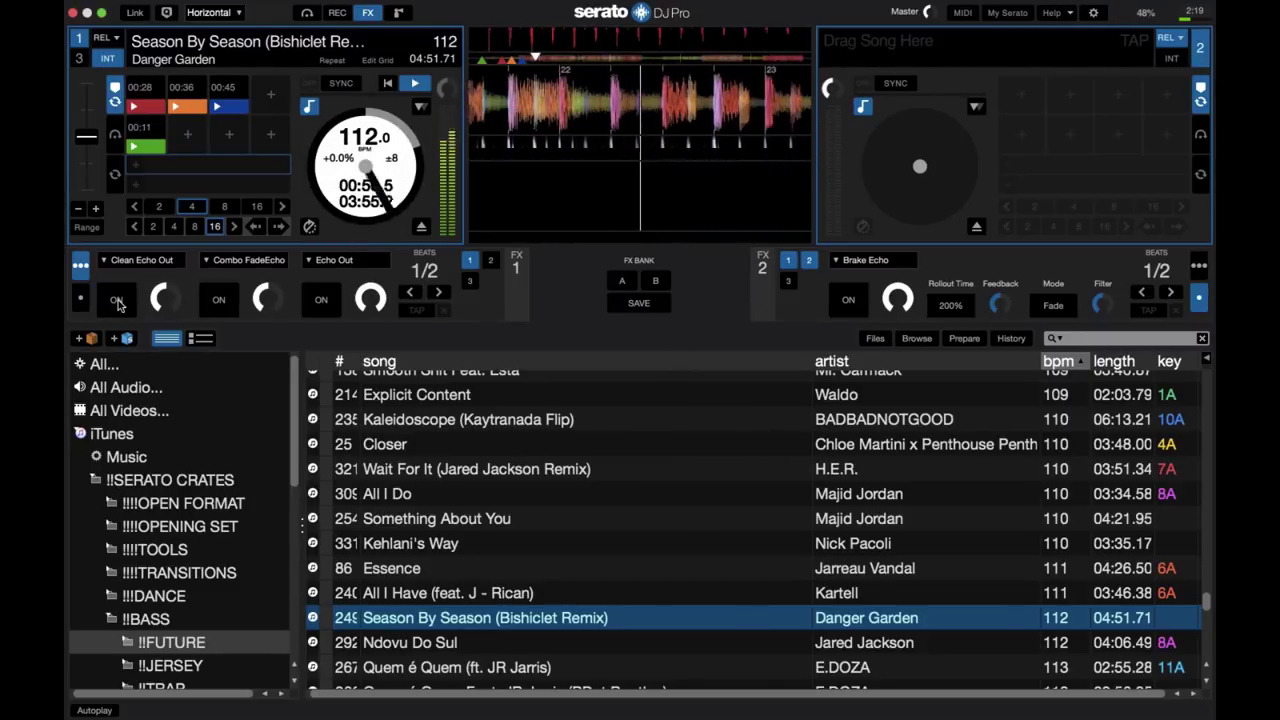
left_click(117, 302)
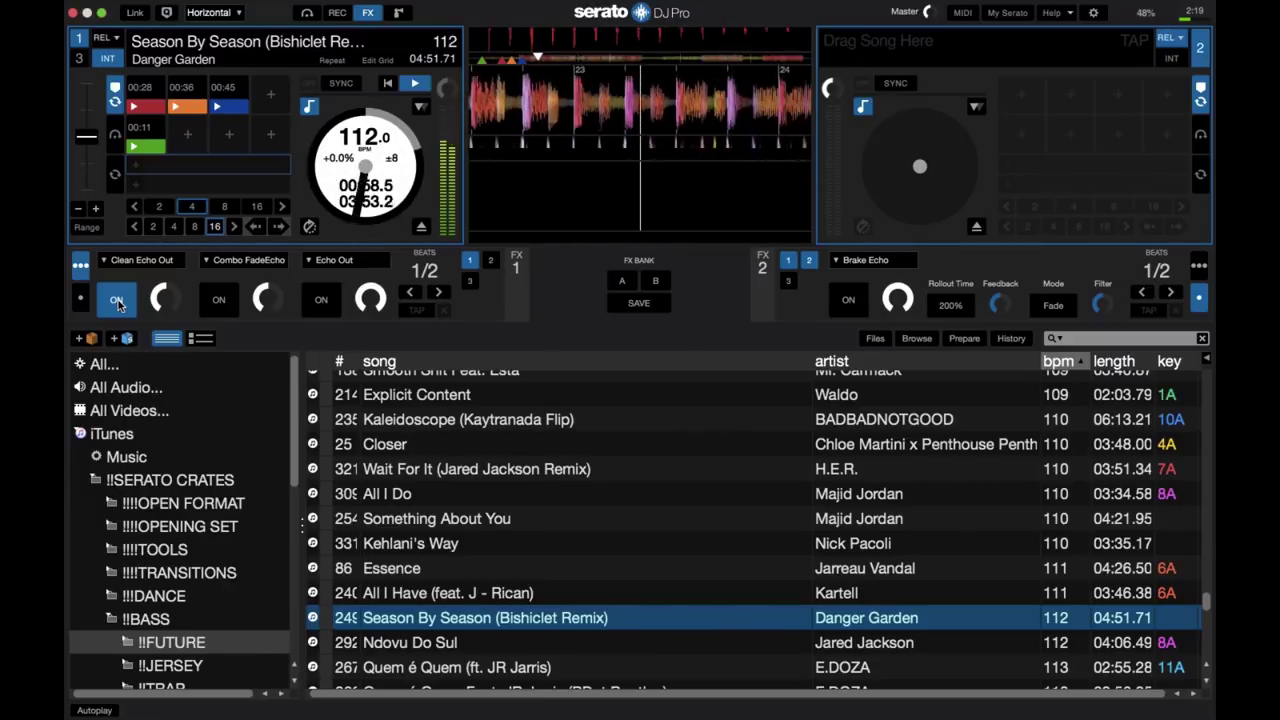
key("2")
key("2")
left_click(117, 303)
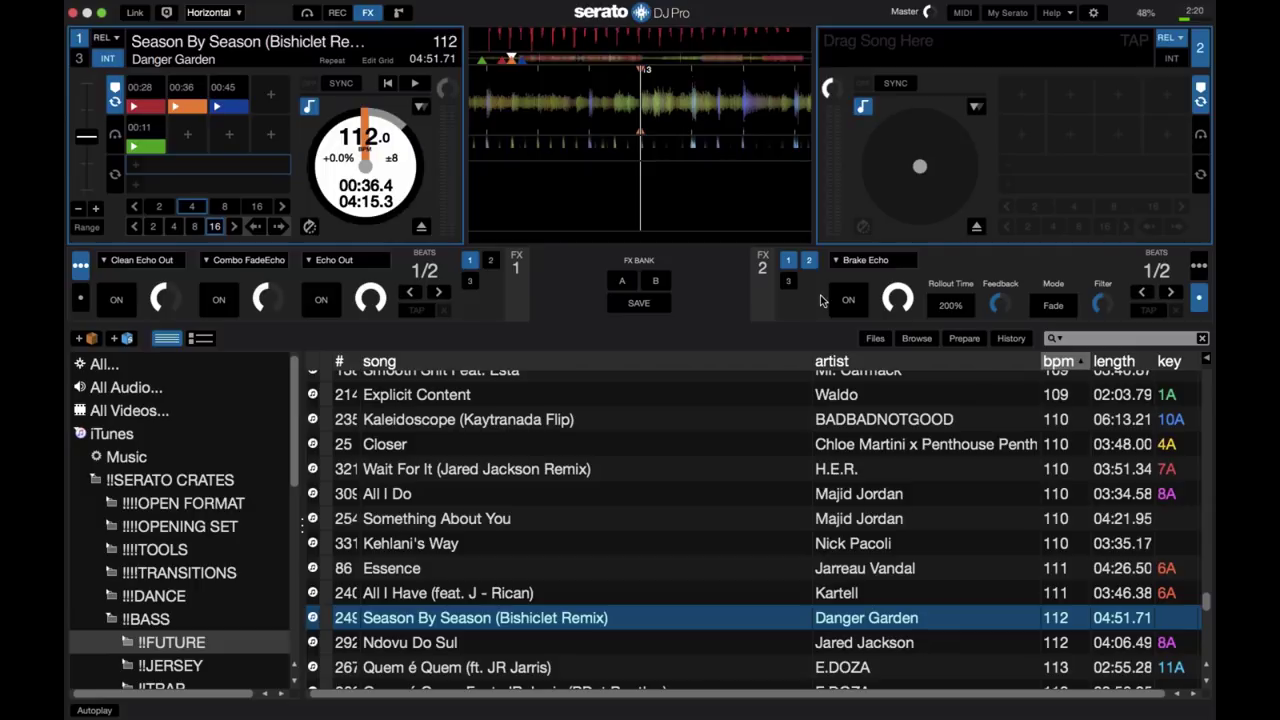
mouse_move(1004, 288)
scroll(1004, 287, "up", 3)
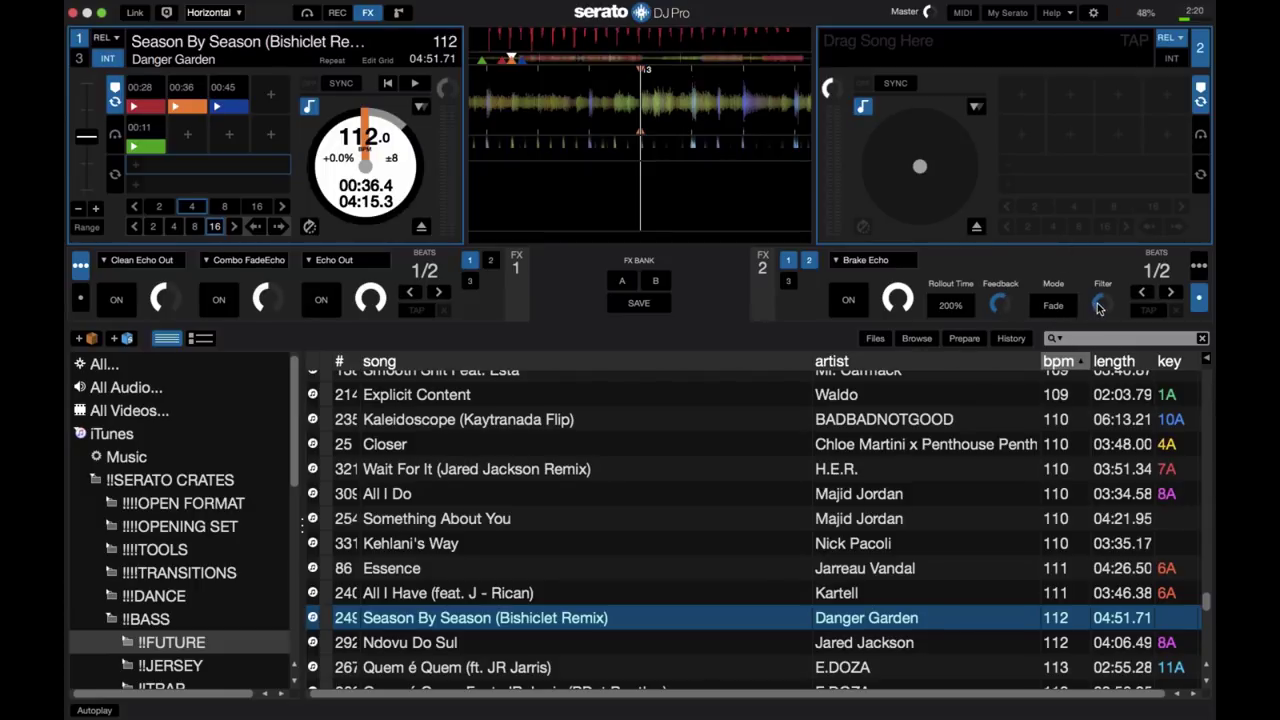